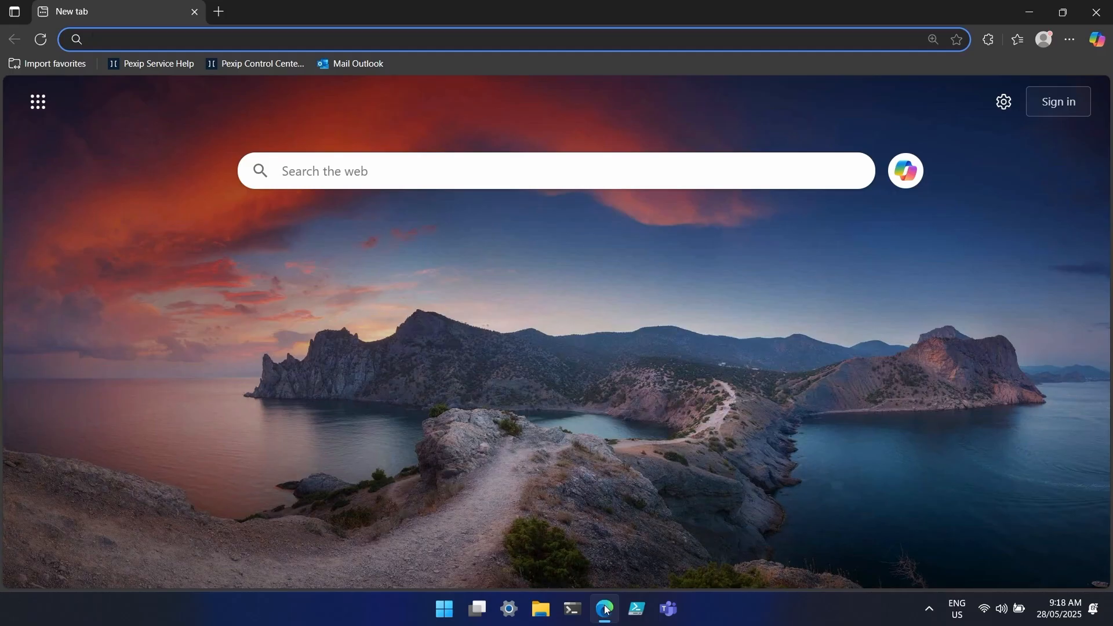
- In Outlook on the web, open the newest Pexip subscription email and scroll through its Poly Group Series 310 details
left_click(357, 65)
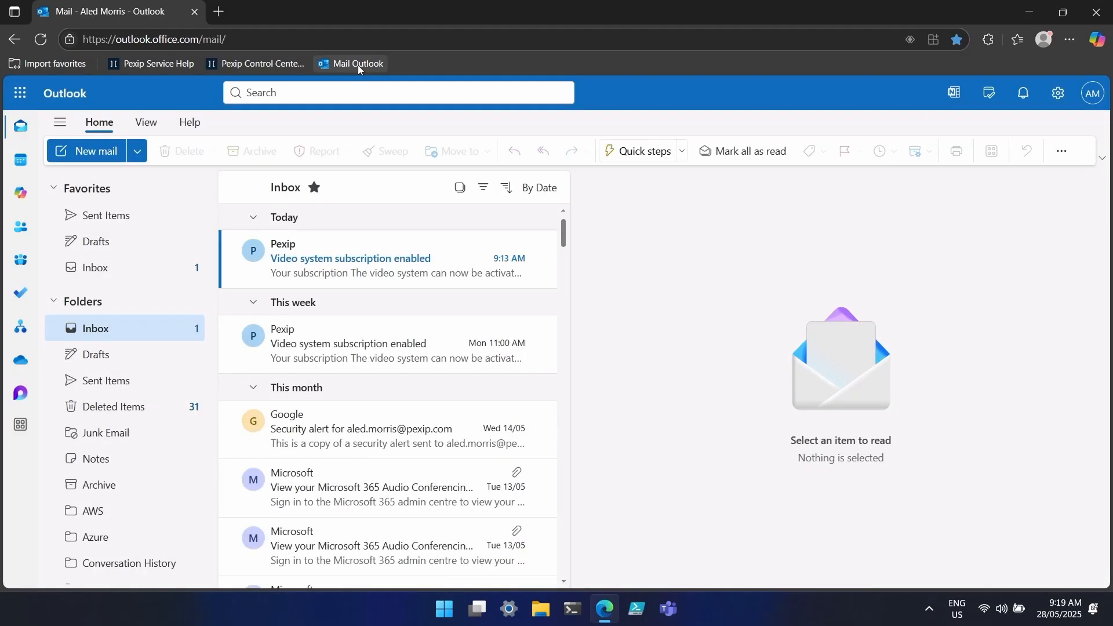
left_click(435, 268)
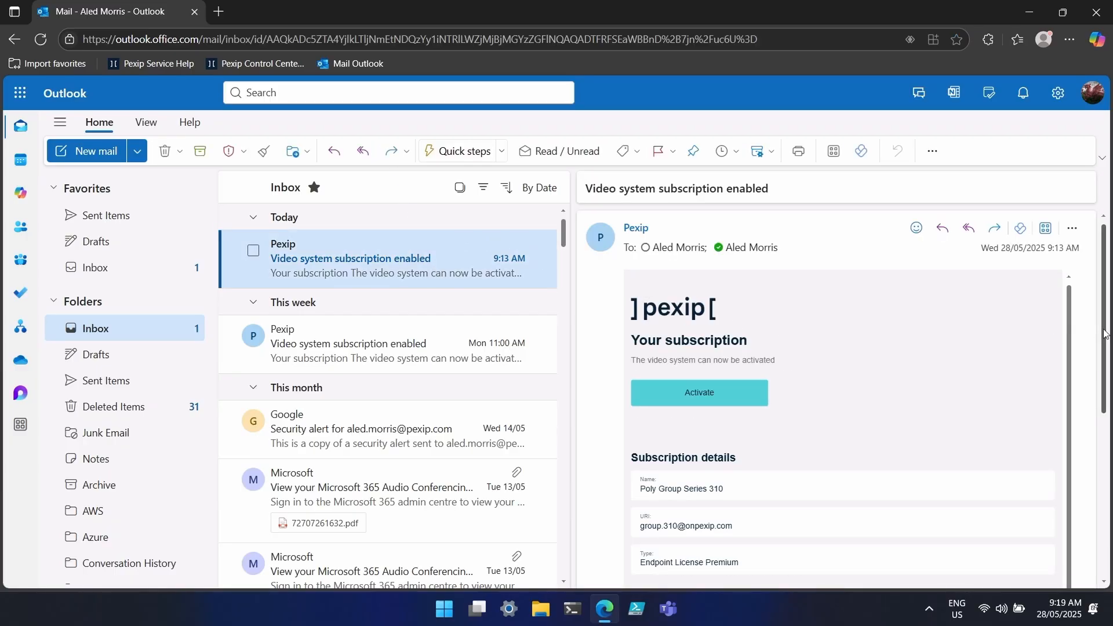
left_click_drag(1104, 332, 1095, 382)
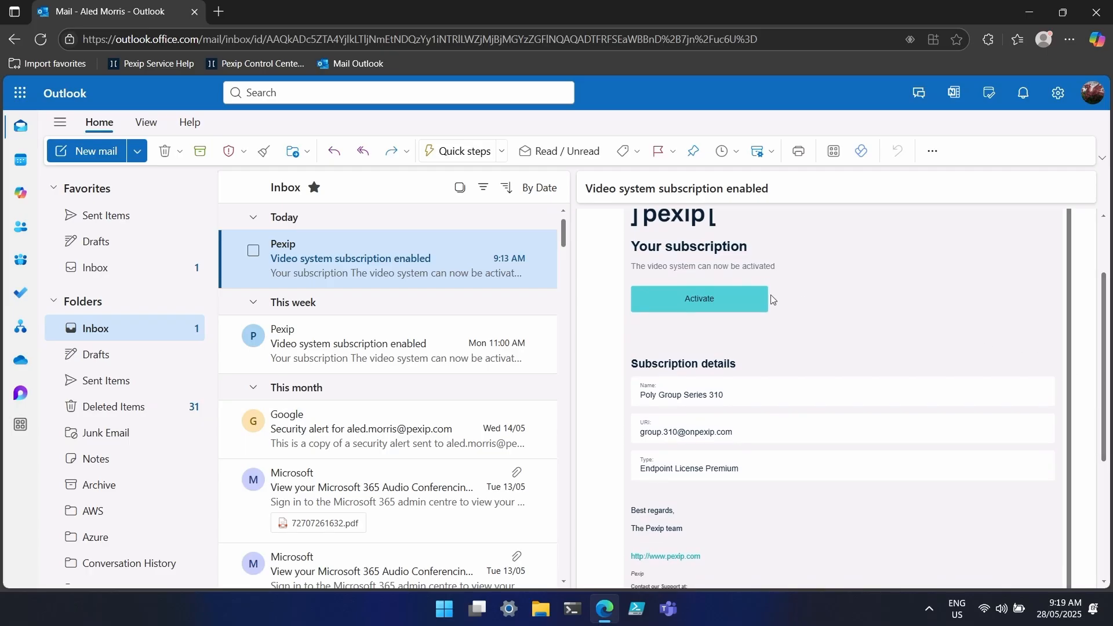
- Activate the subscription from the email and launch the endpoint activation app, allowing it to open
left_click(701, 299)
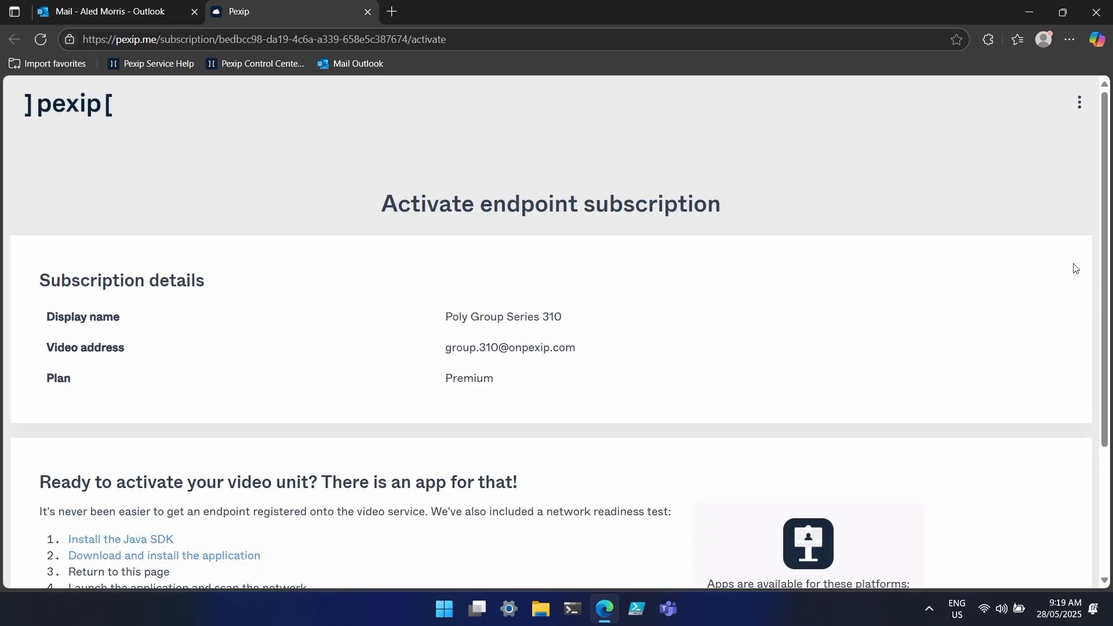
left_click_drag(1106, 225, 1094, 296)
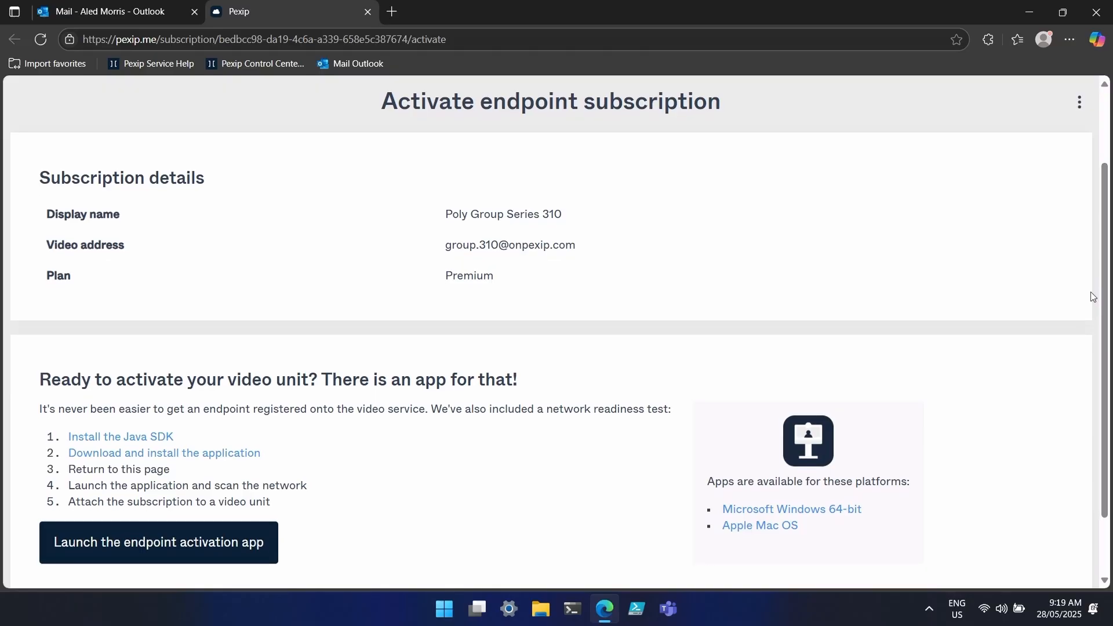
left_click(212, 547)
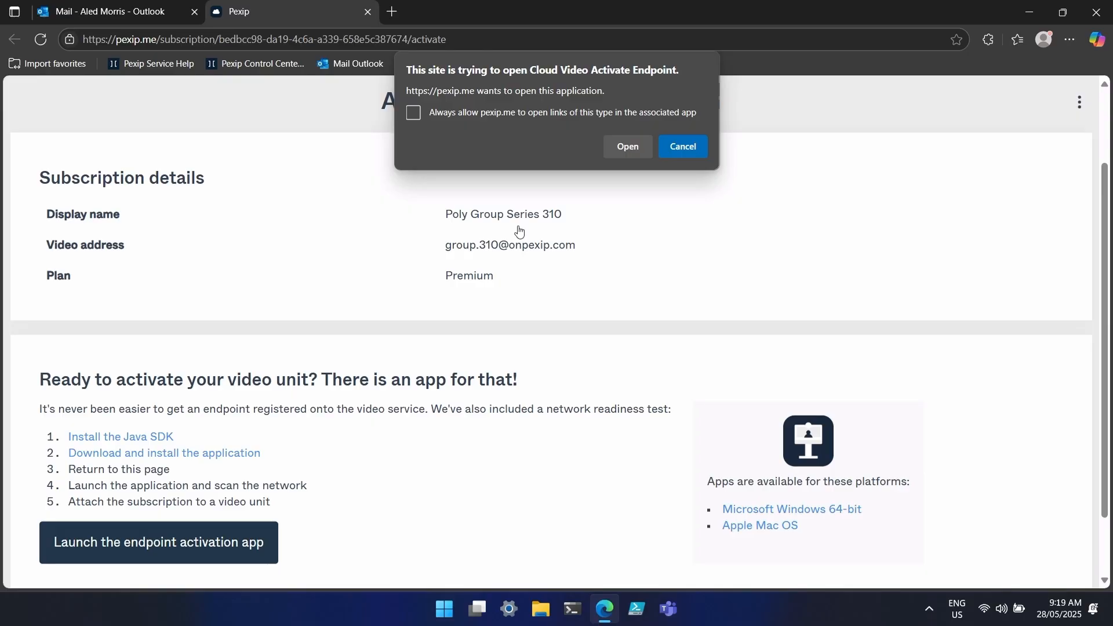
left_click(615, 153)
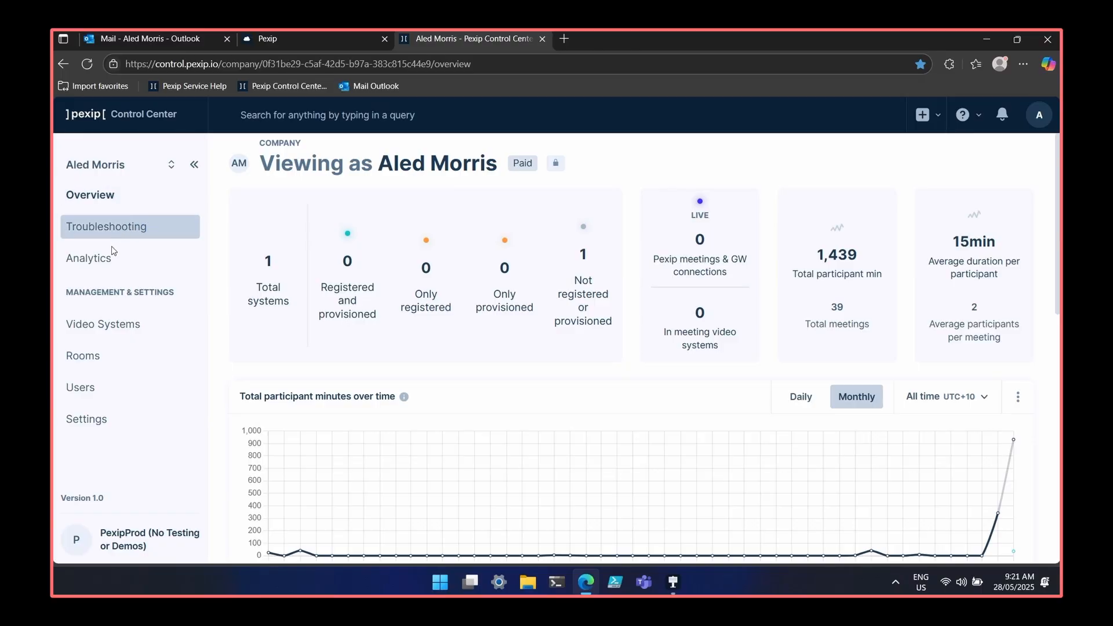
- From Video Systems, choose 'Activate this video system' for the Poly Group Series 310
left_click(108, 326)
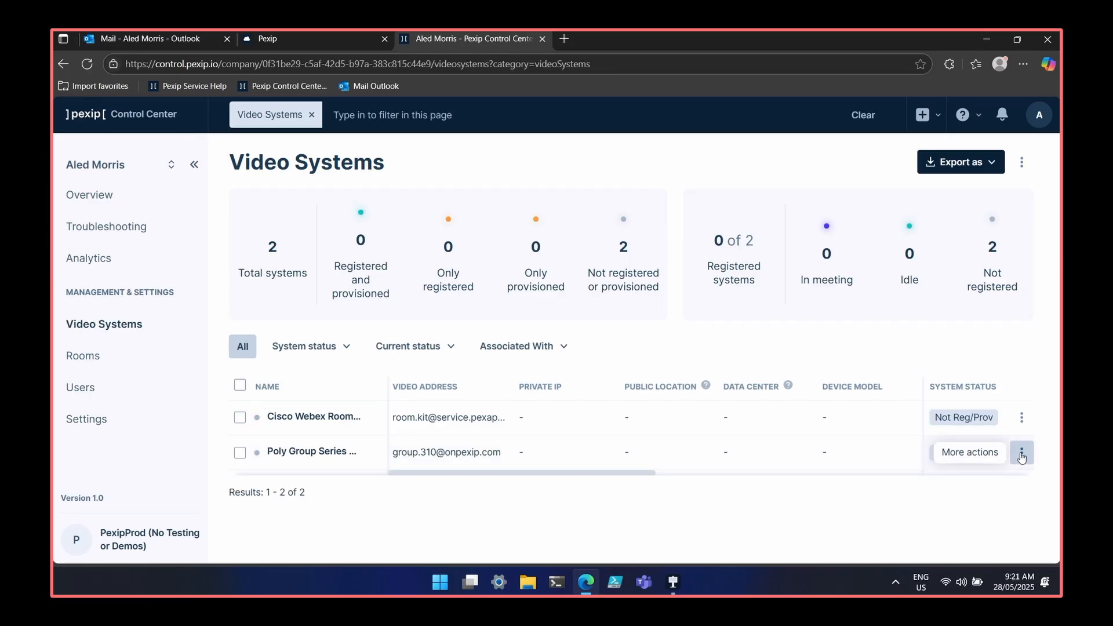
left_click(1022, 455)
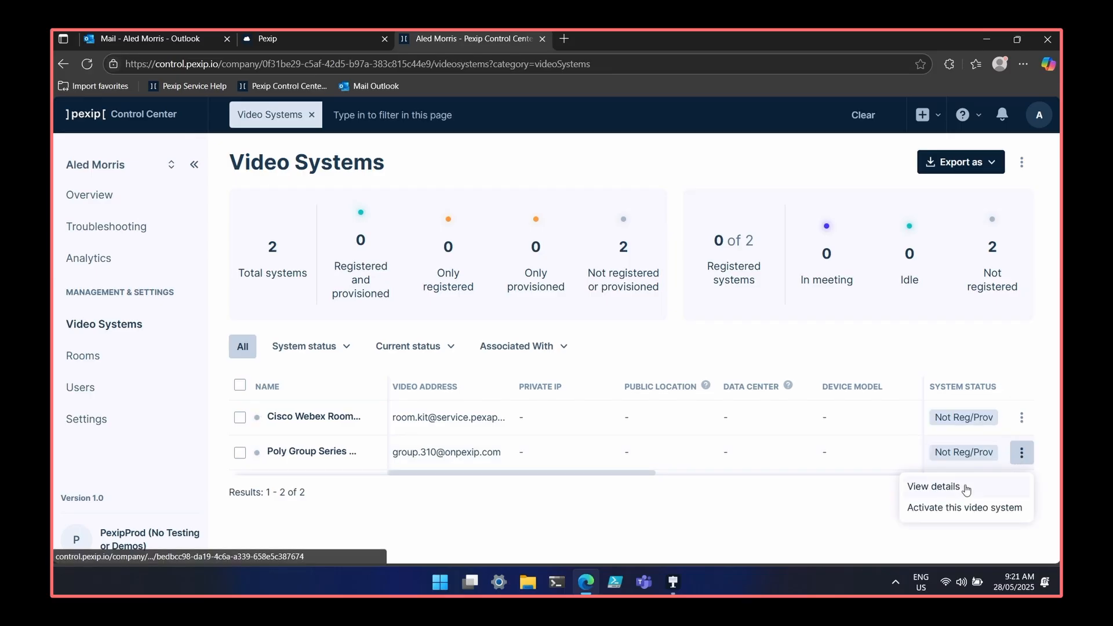
left_click(968, 511)
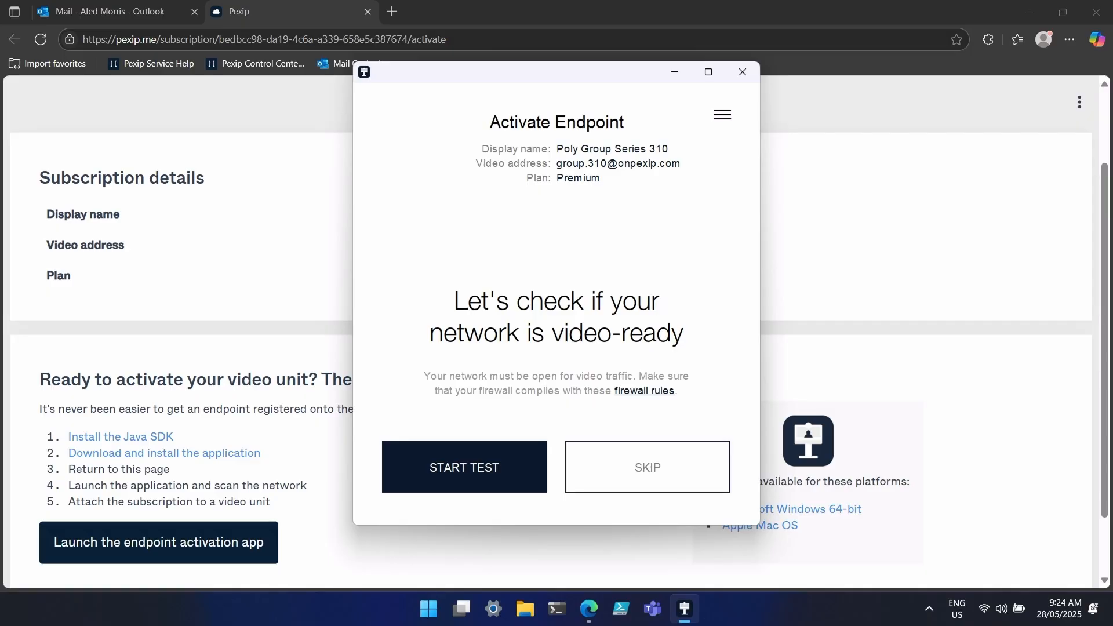
- Skip the network test, activate the system at 10.8.1.20, and submit the device's admin password
left_click(608, 467)
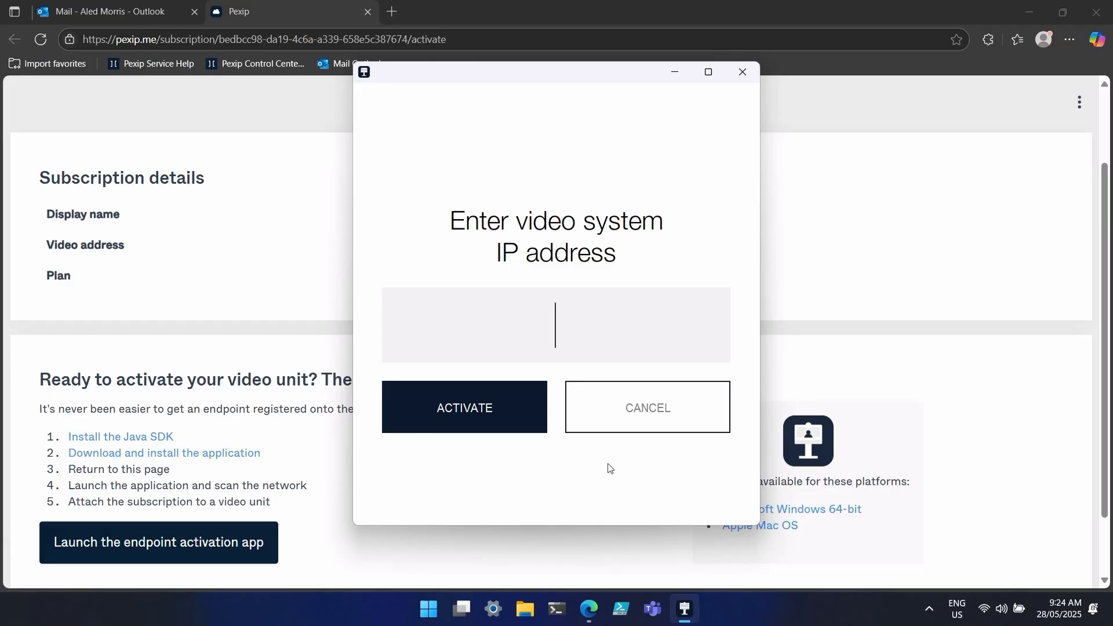
type("10.8.1.20")
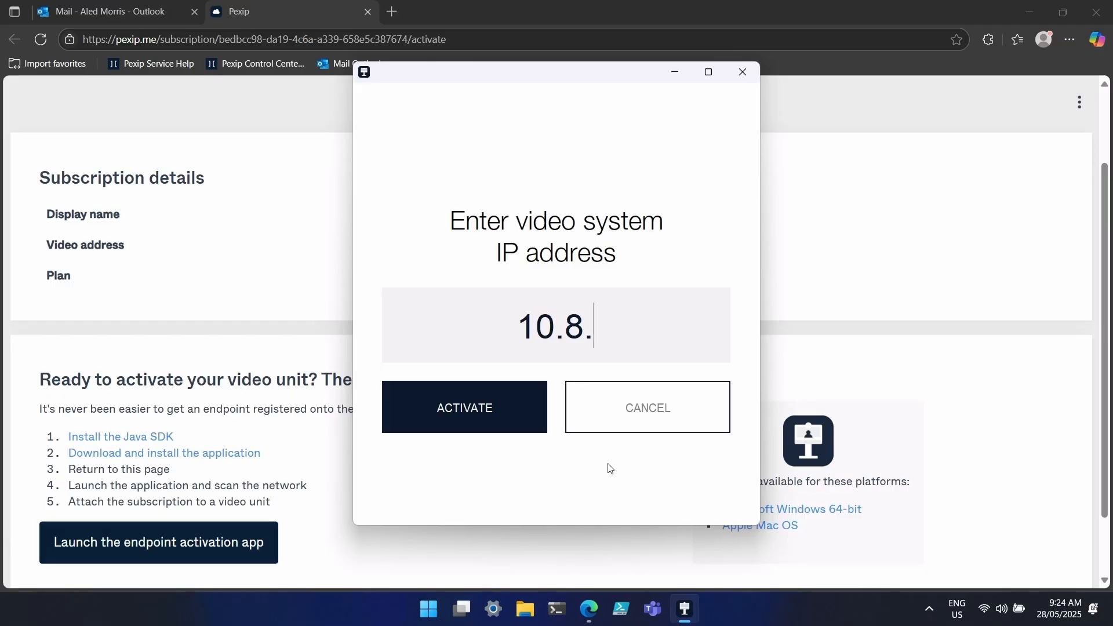
left_click(475, 407)
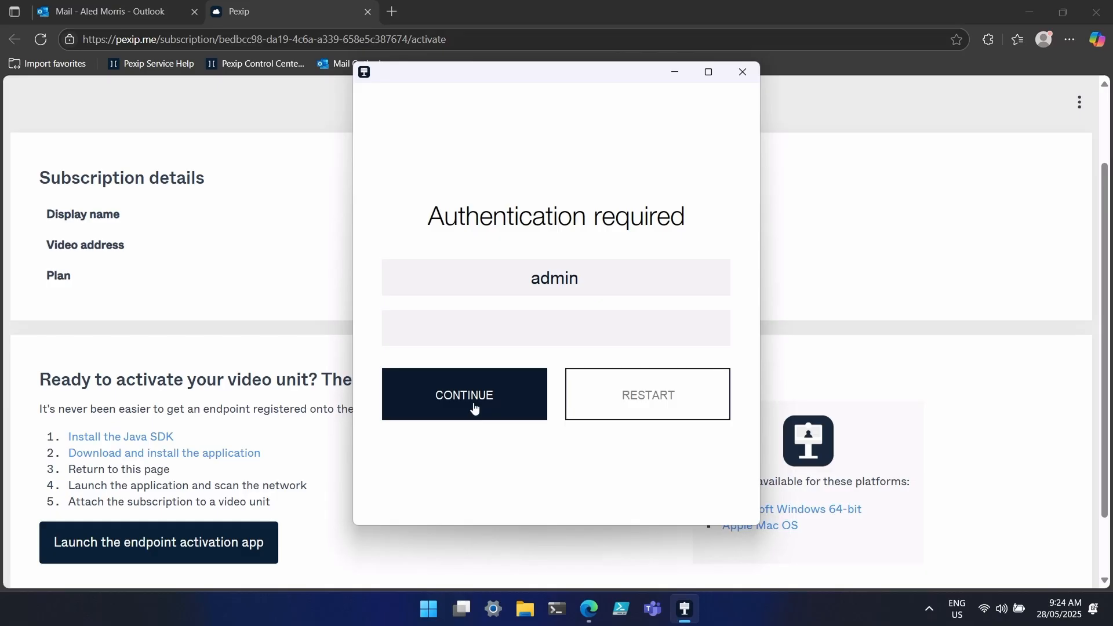
left_click(550, 332)
type("••••••••")
left_click(526, 394)
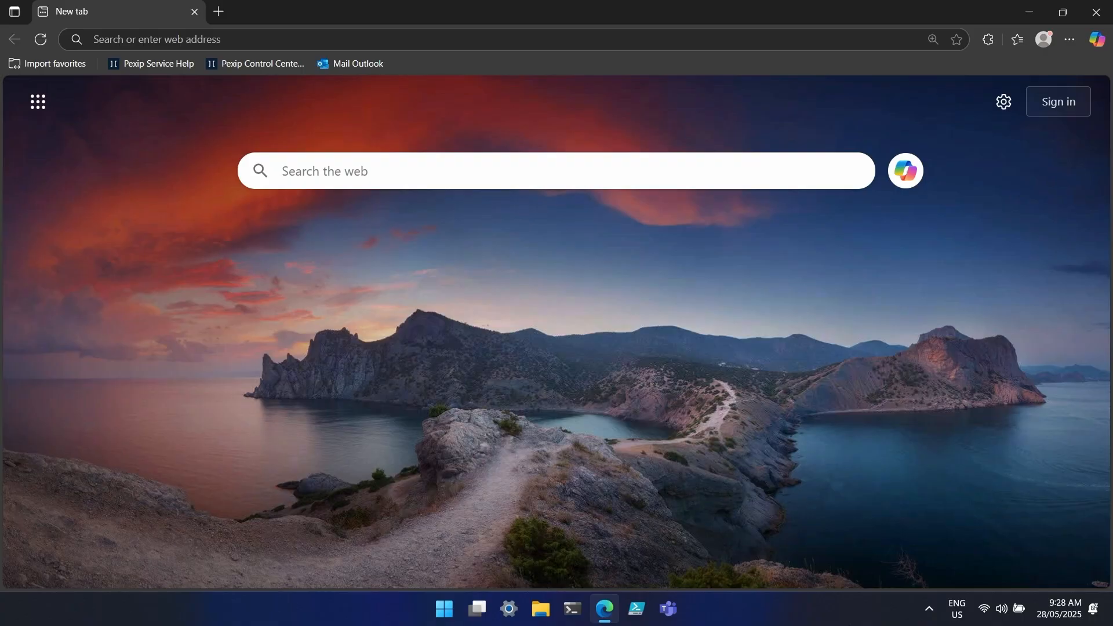
- Browse to the Polycom web interface at 10.8.1.20
left_click(275, 39)
type("10.8.1.20")
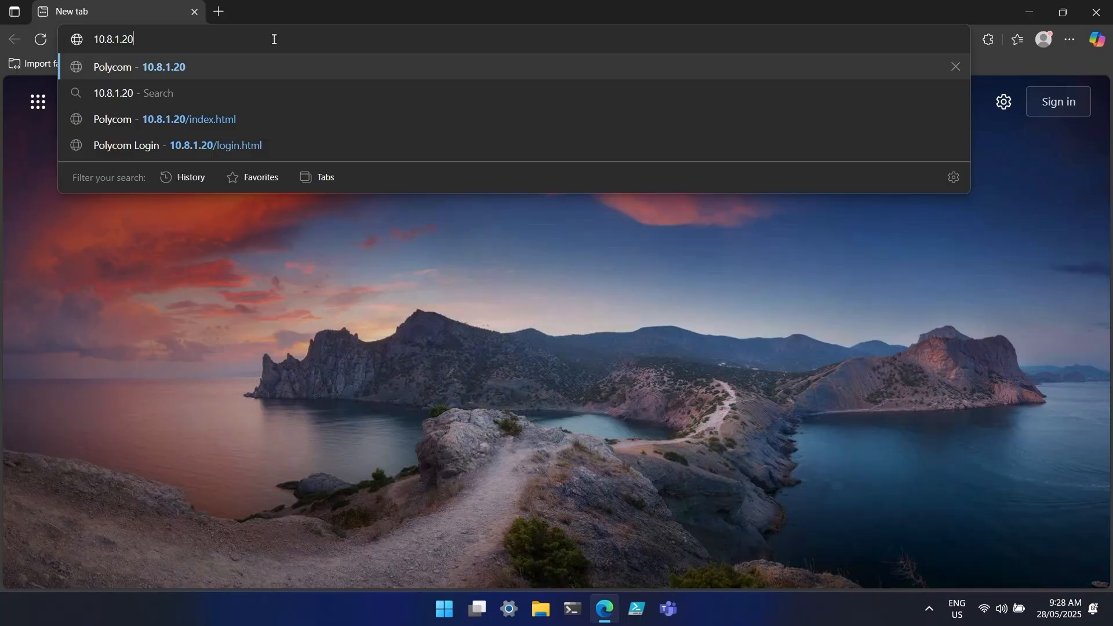
key("Return")
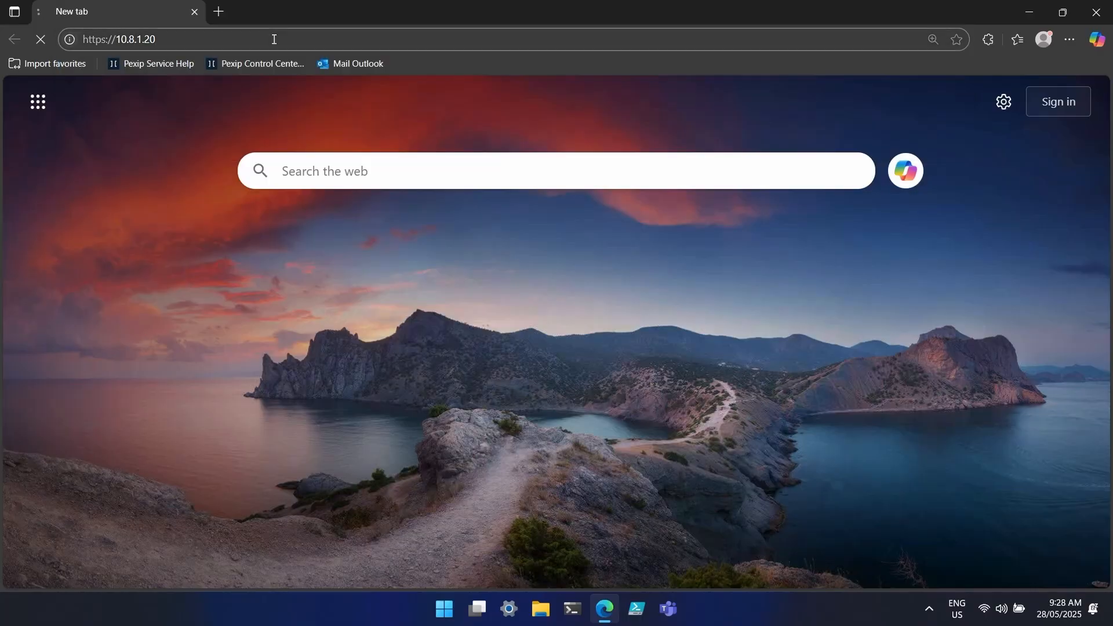
- Log in as admin with the device password and decline saving the password
left_click(442, 330)
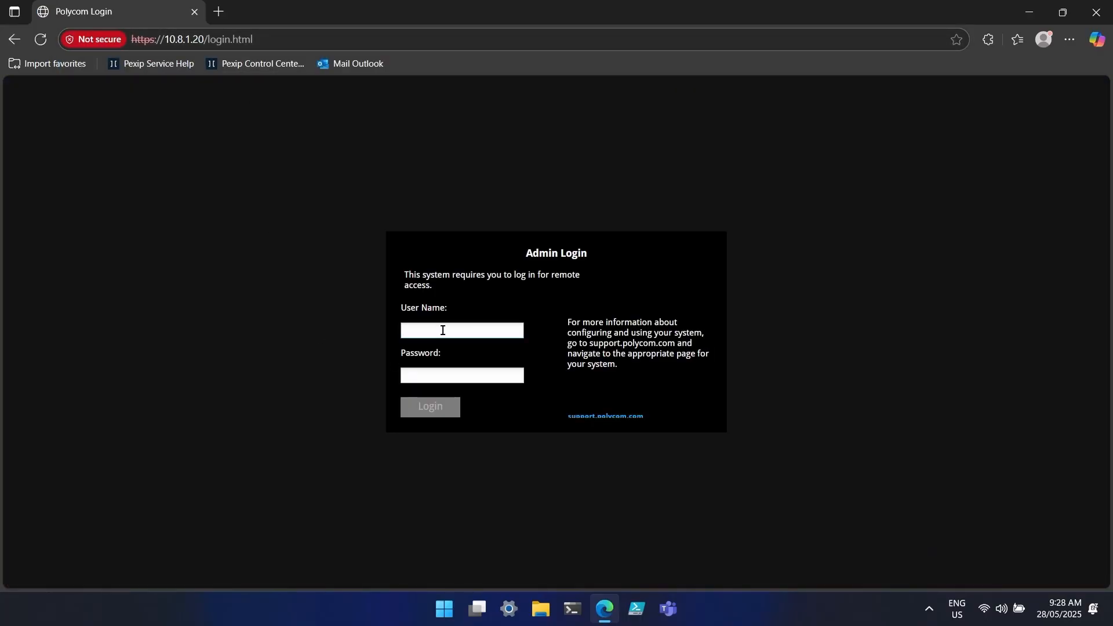
type("admin")
key("Tab")
type("•••••••")
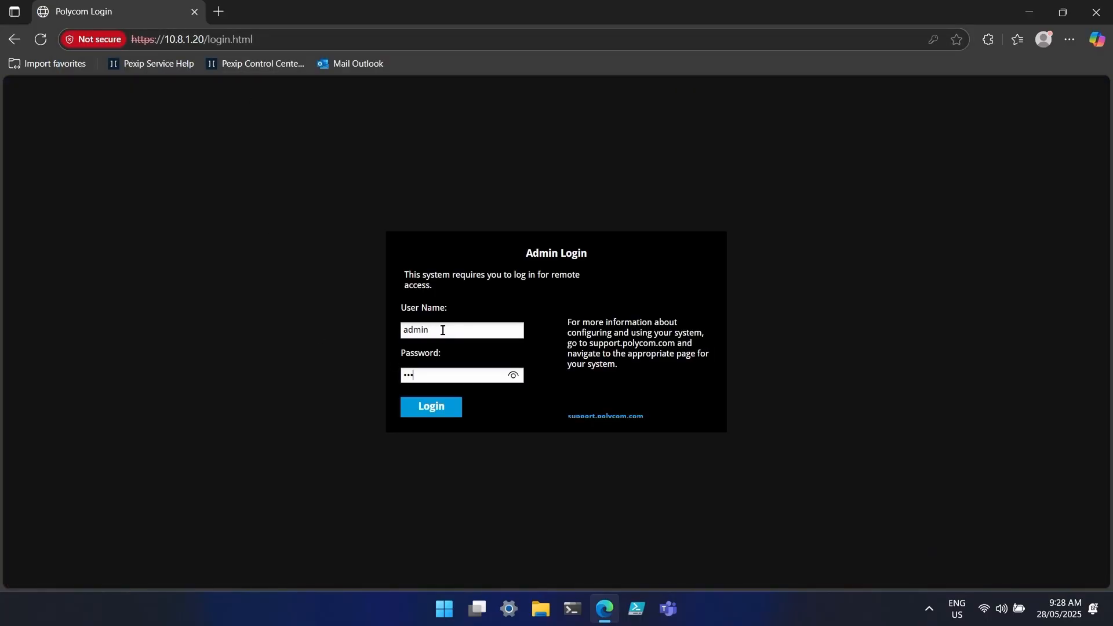
key("Return")
key("Return")
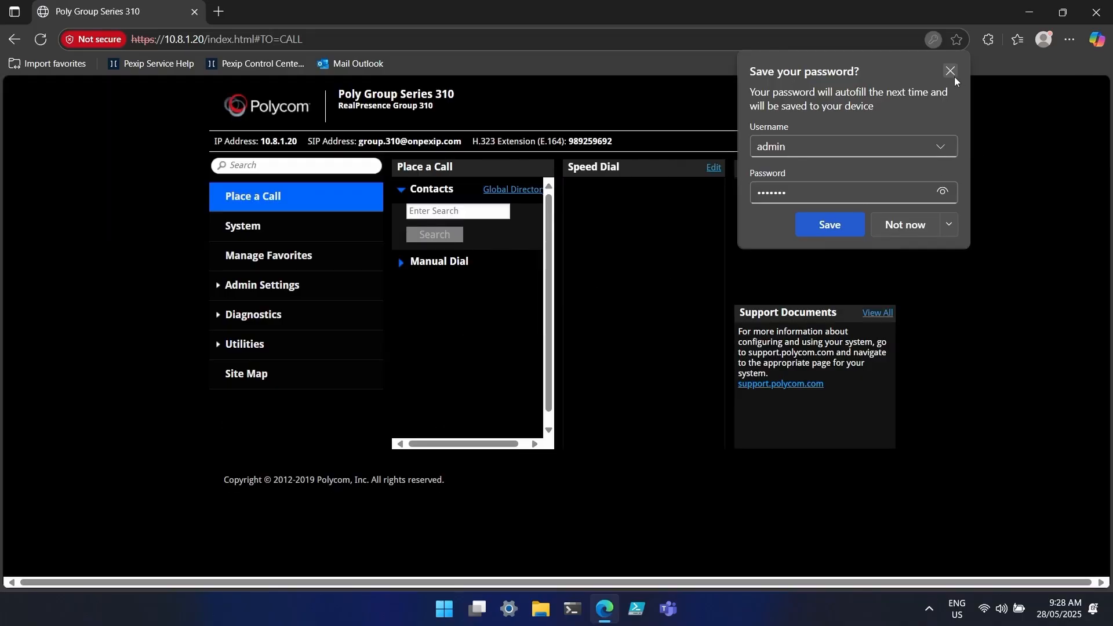
left_click(950, 70)
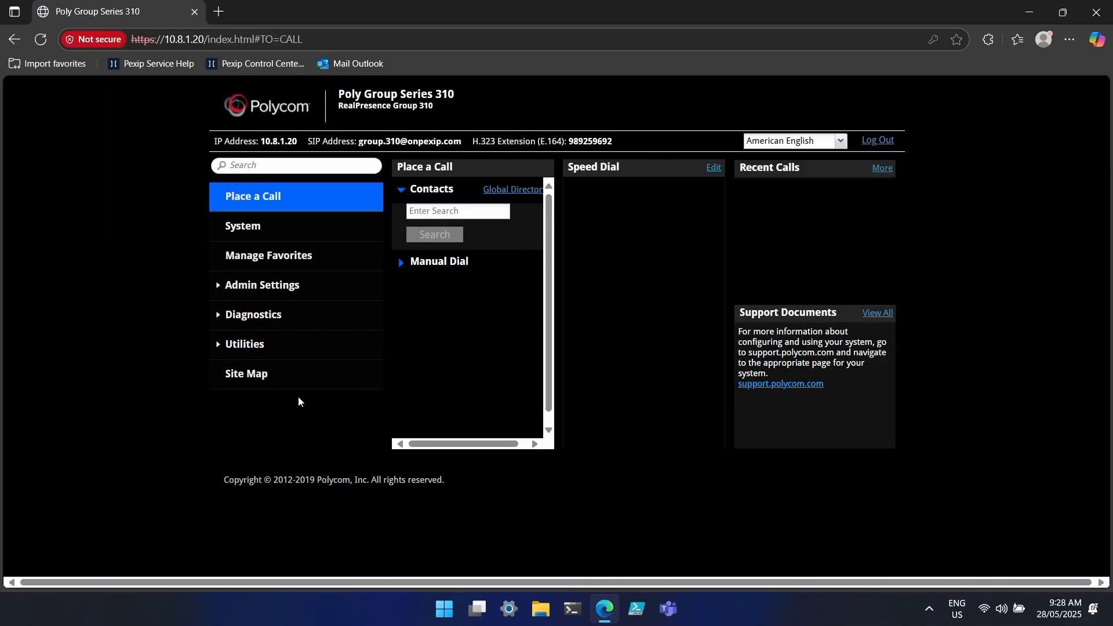
- In Diagnostics > System > System Status, expand More Info for SIP registrar and provisioning service
left_click(217, 316)
left_click(239, 343)
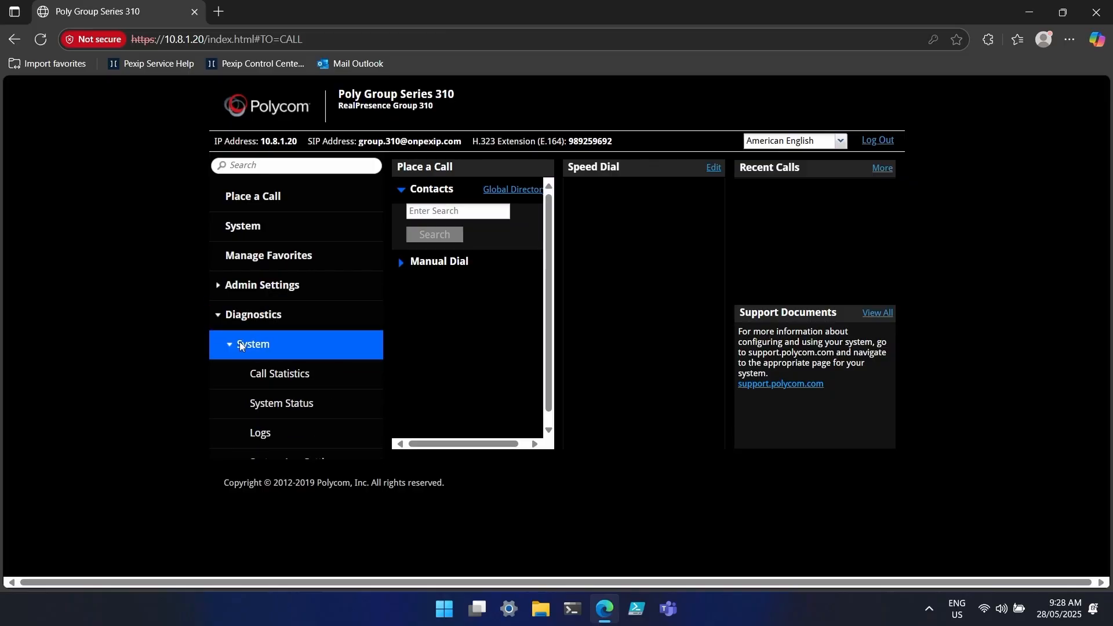
left_click(266, 413)
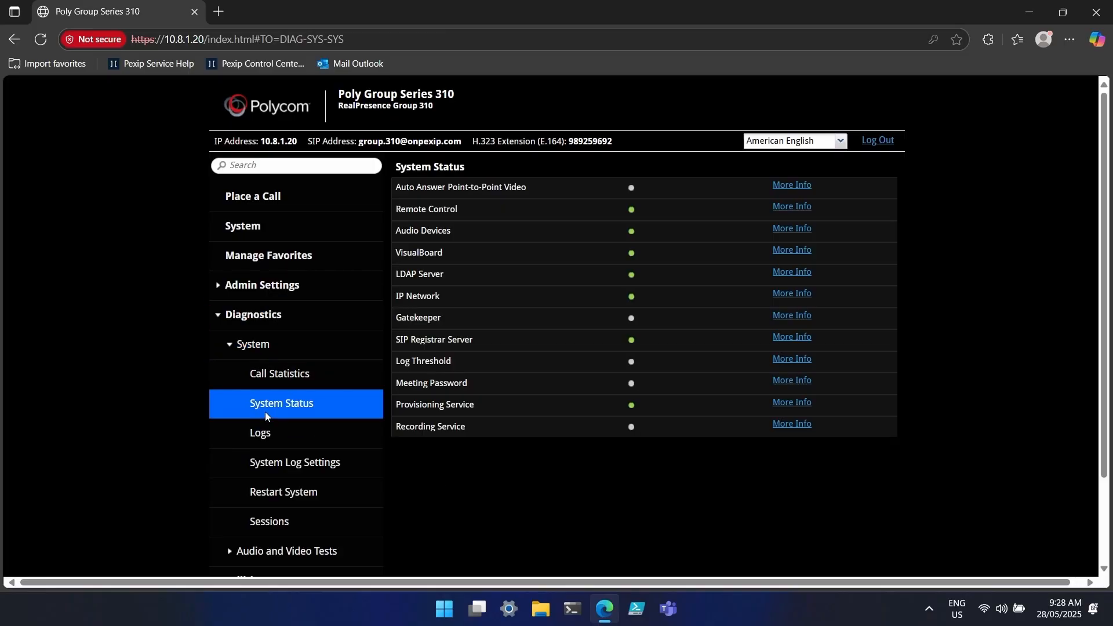
left_click(790, 340)
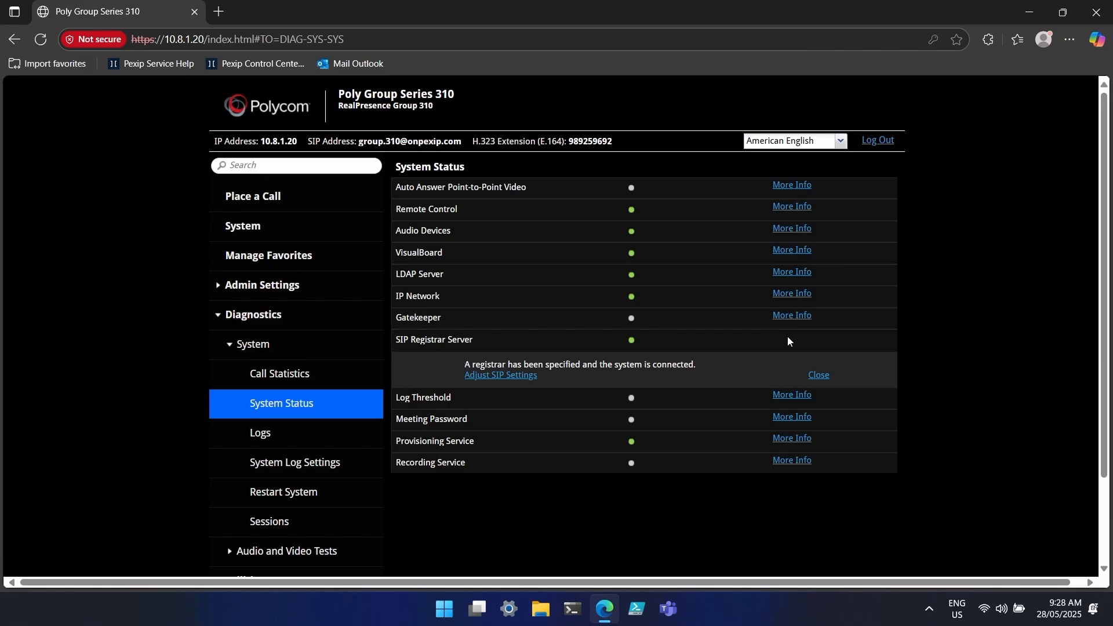
left_click(794, 439)
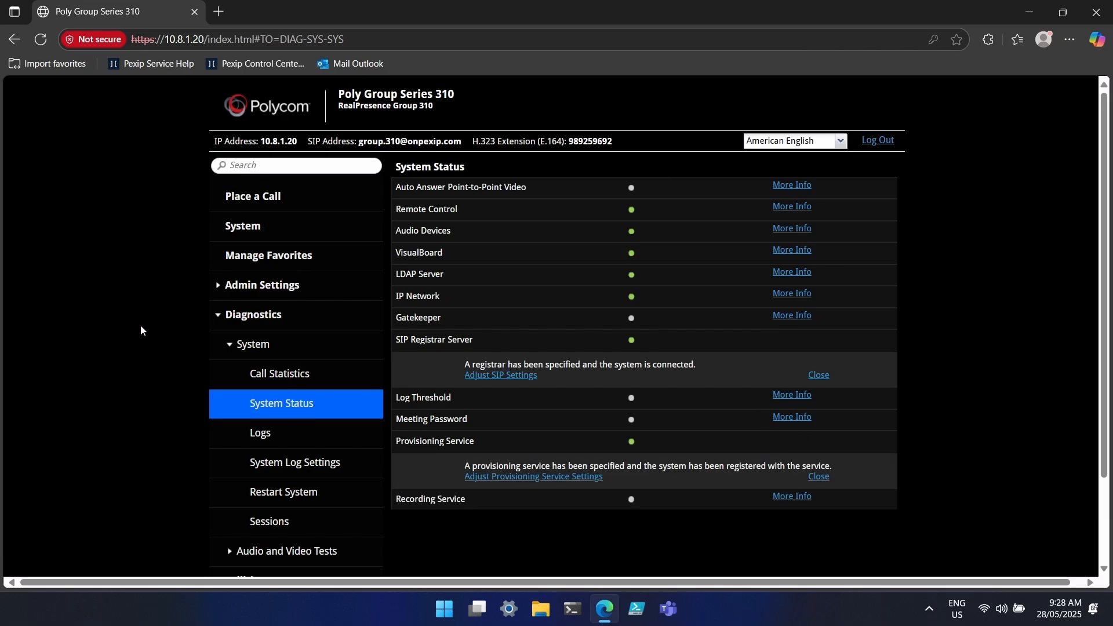
- Check the SIP registration status under Admin Settings > Network > IP Network > SIP
left_click(224, 287)
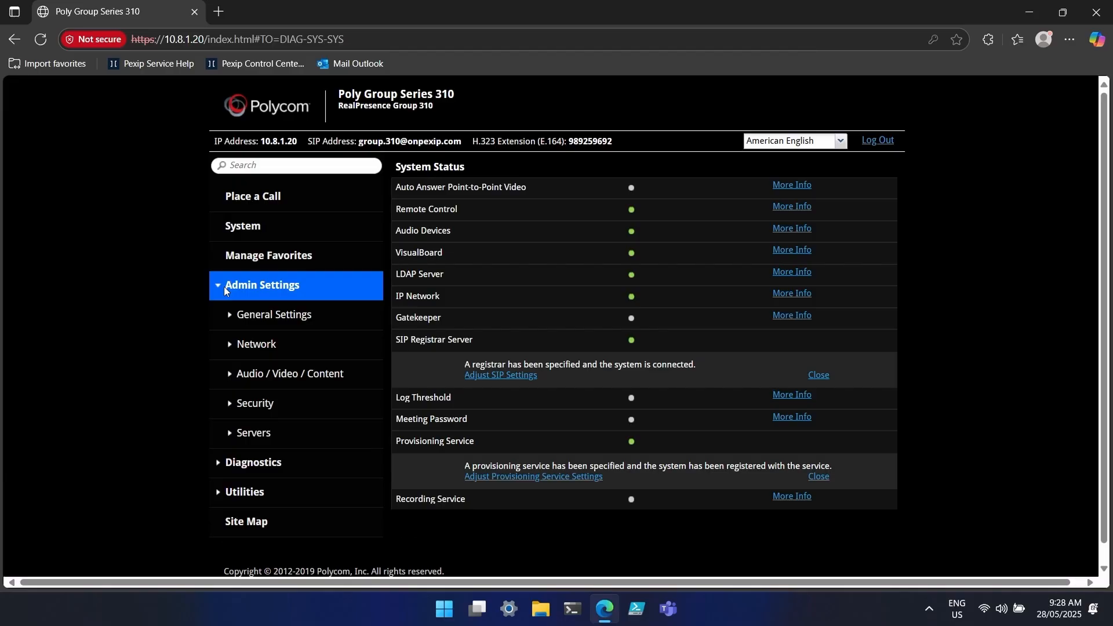
left_click(232, 343)
left_click(262, 409)
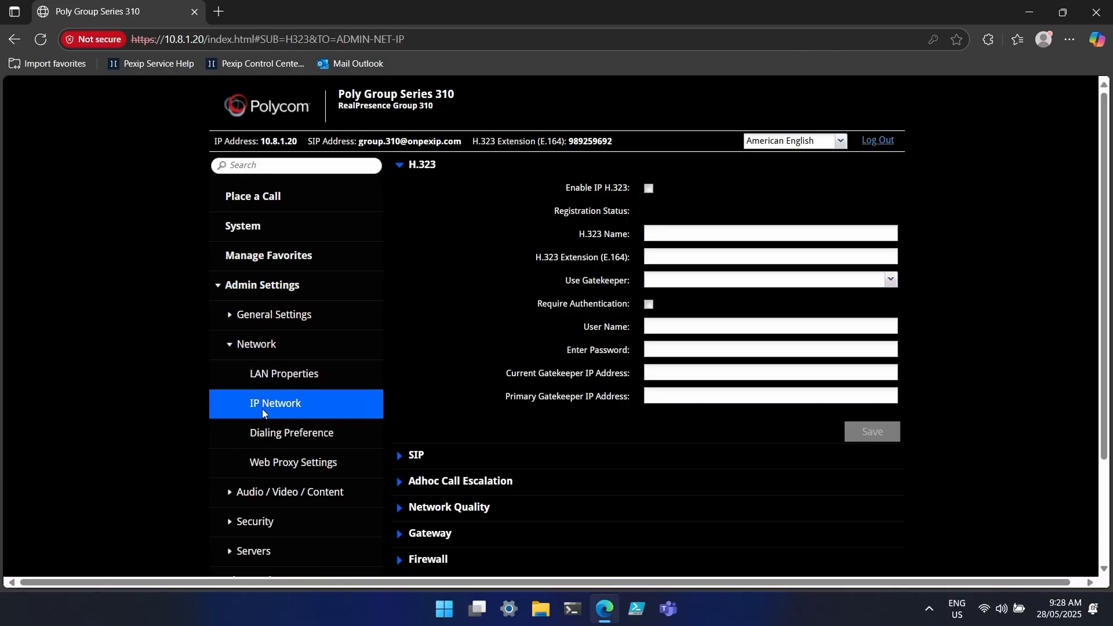
left_click(403, 256)
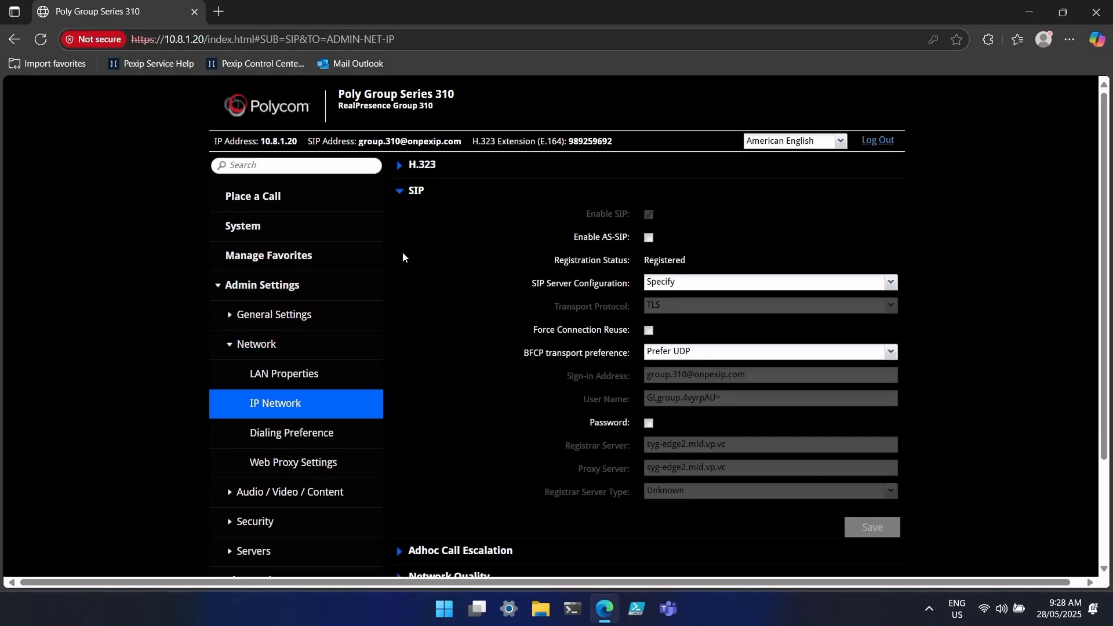
scroll(957, 292, "down", 1)
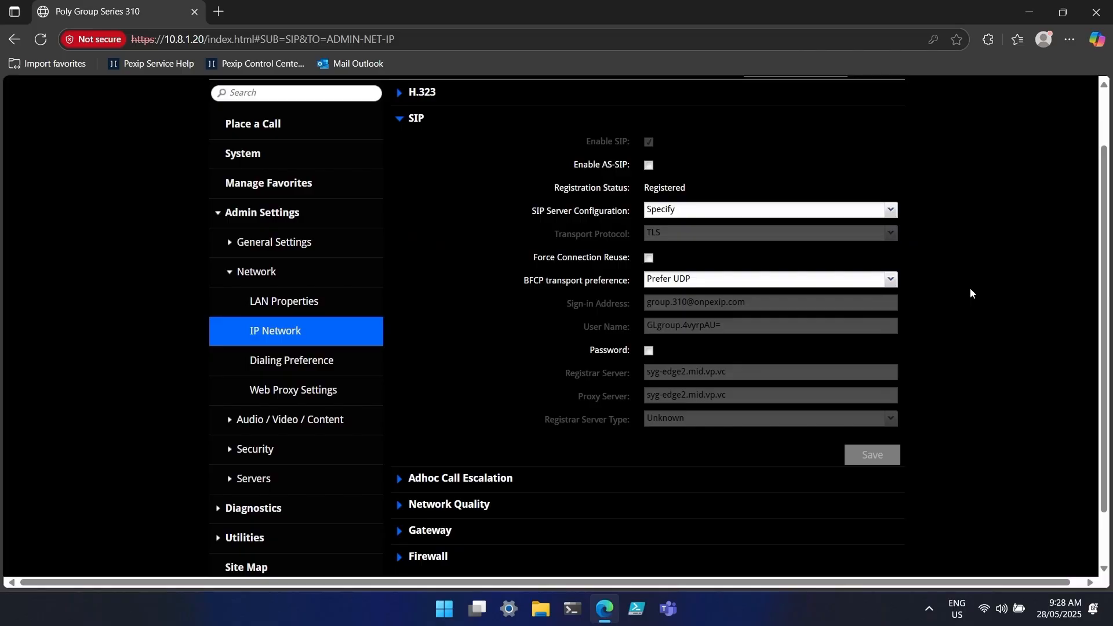
scroll(971, 293, "down", 1)
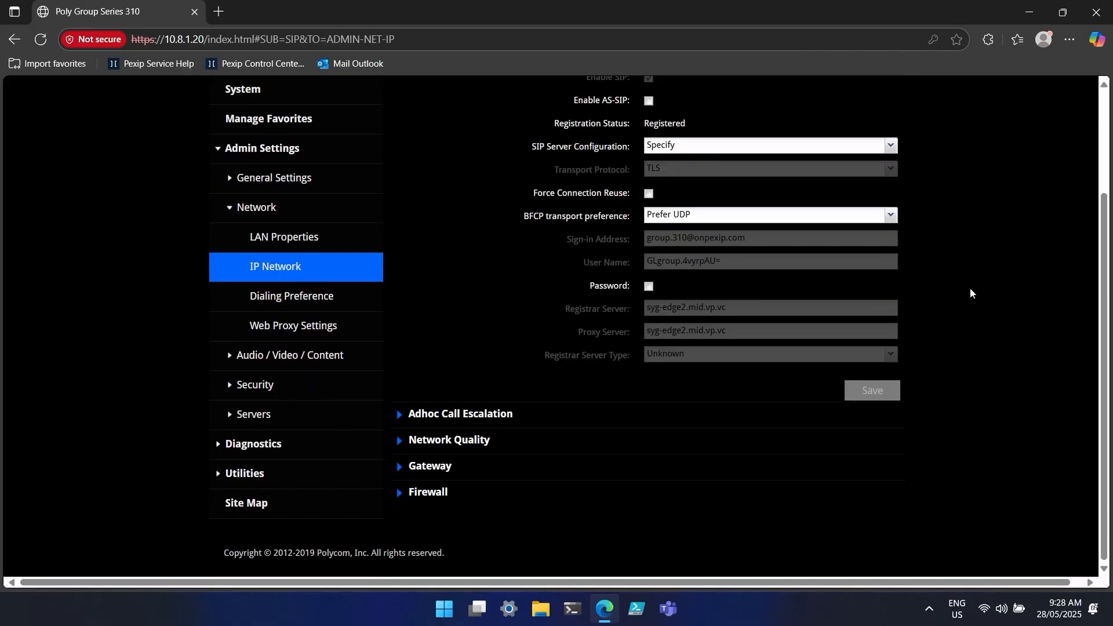
- Open Servers > Provisioning Service to confirm it shows Registered
left_click(232, 412)
left_click(318, 394)
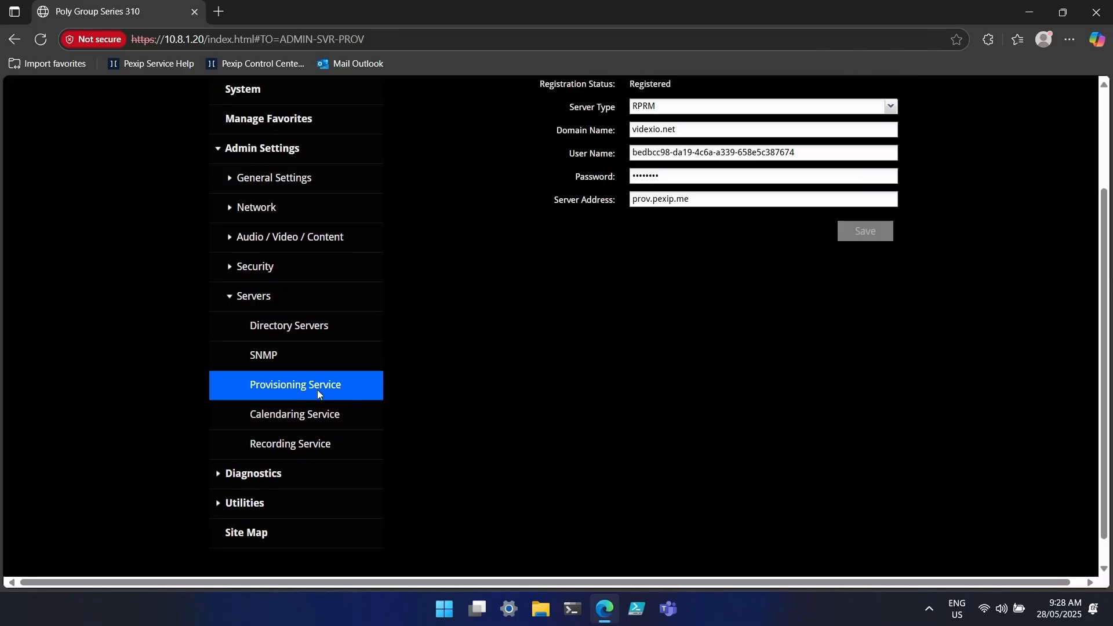
scroll(1043, 351, "up", 2)
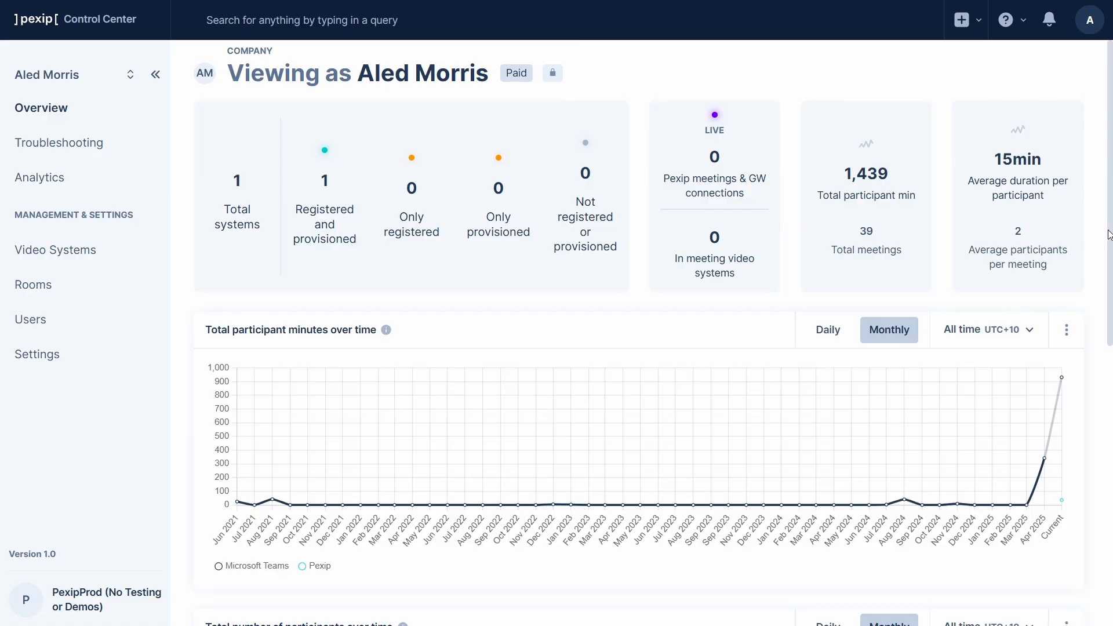
- Open the Poly Group Series 310 details page from the Video Systems list
left_click(84, 258)
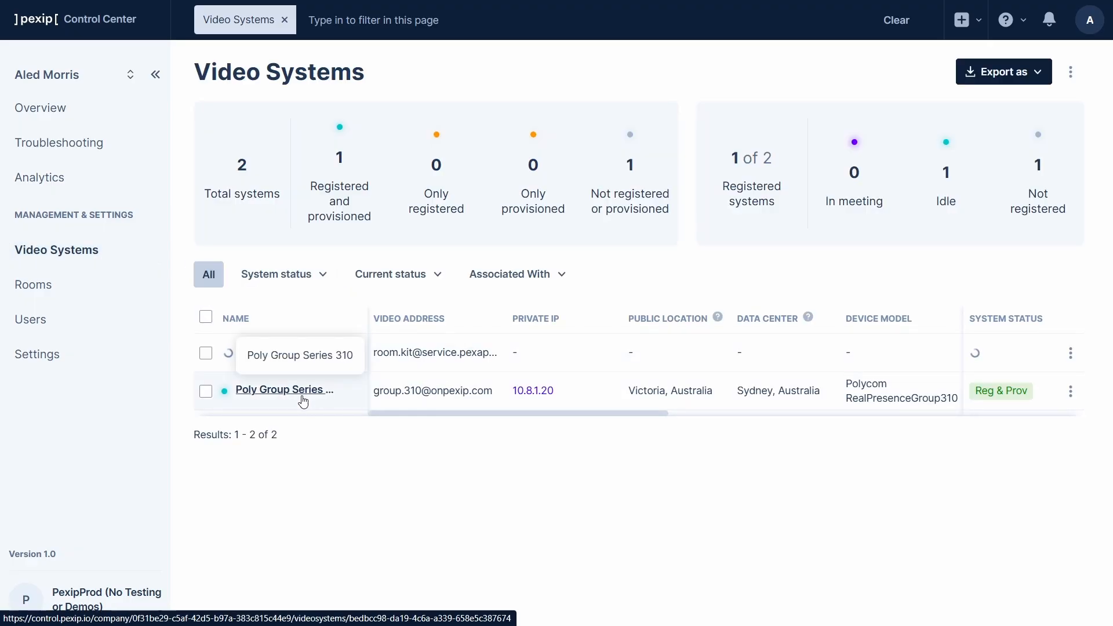
left_click(303, 402)
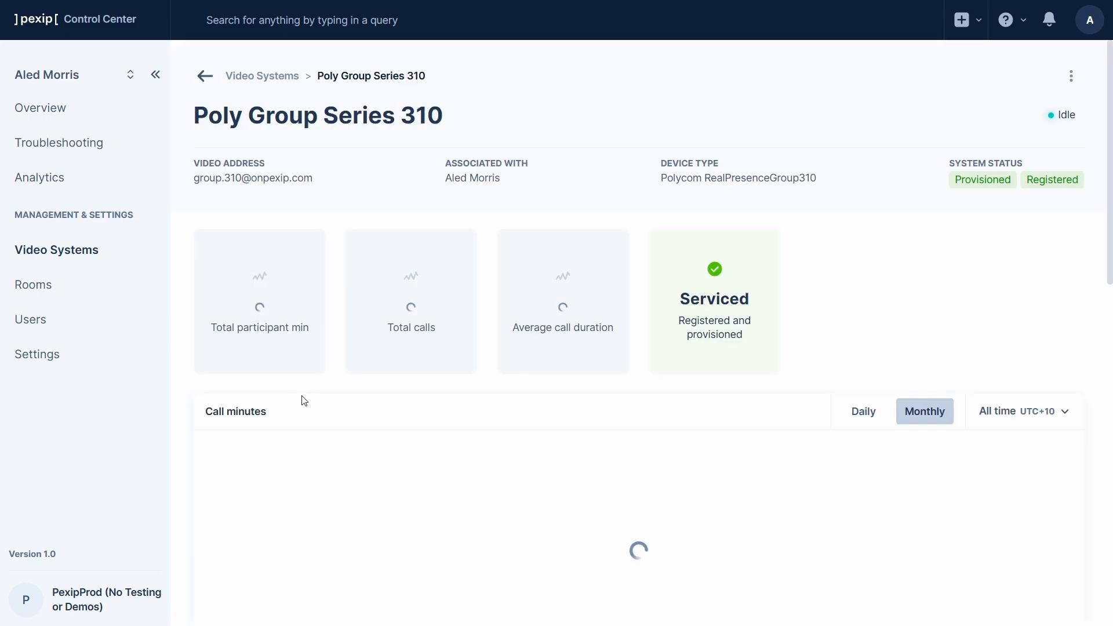